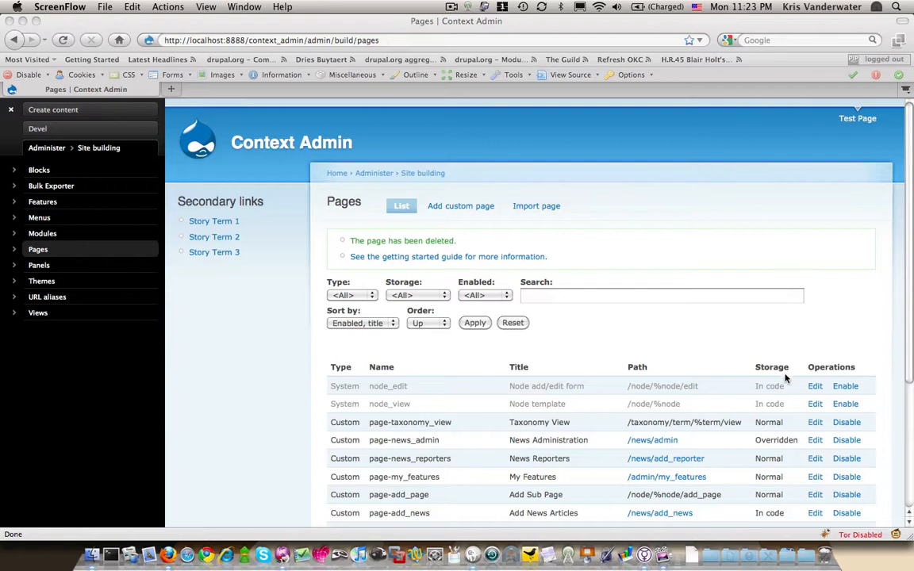
{"action": "left_click", "coordinate": [622, 426]}
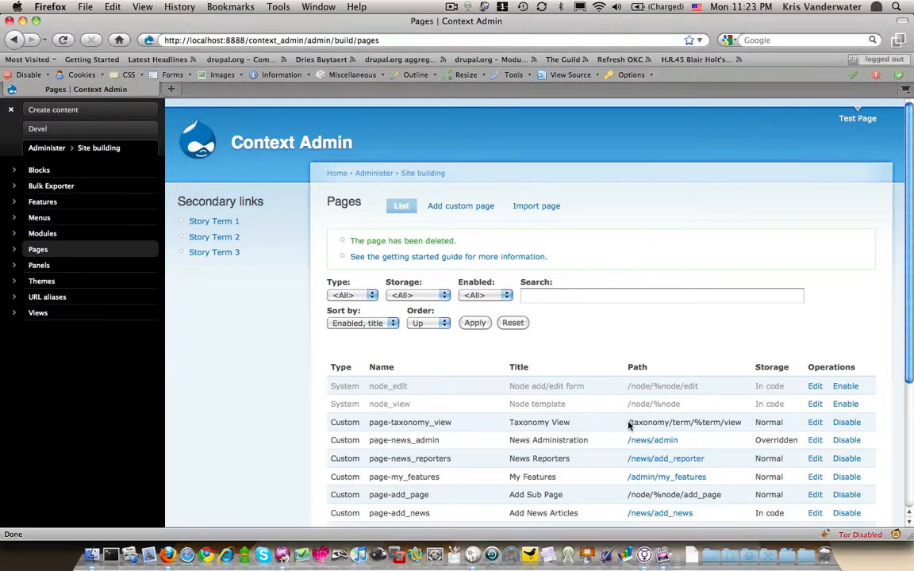
{"action": "left_click_drag", "start_coordinate": [626, 426], "coordinate": [737, 423]}
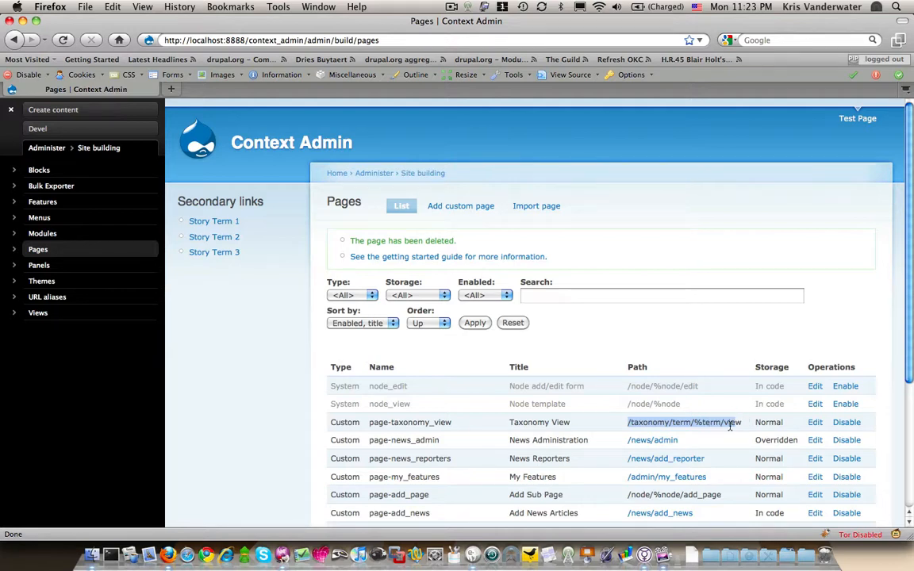
{"action": "left_click", "coordinate": [736, 425]}
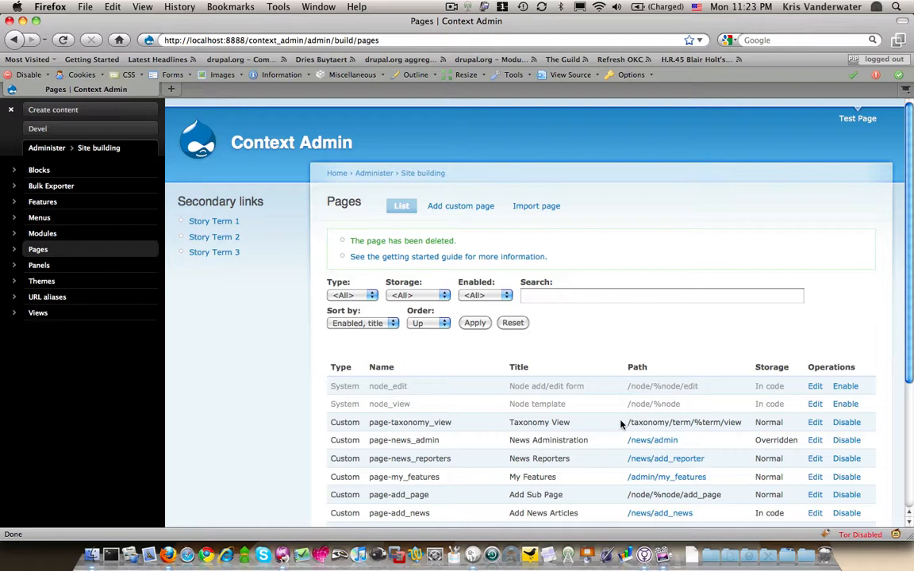
{"action": "left_click_drag", "start_coordinate": [628, 424], "coordinate": [719, 427]}
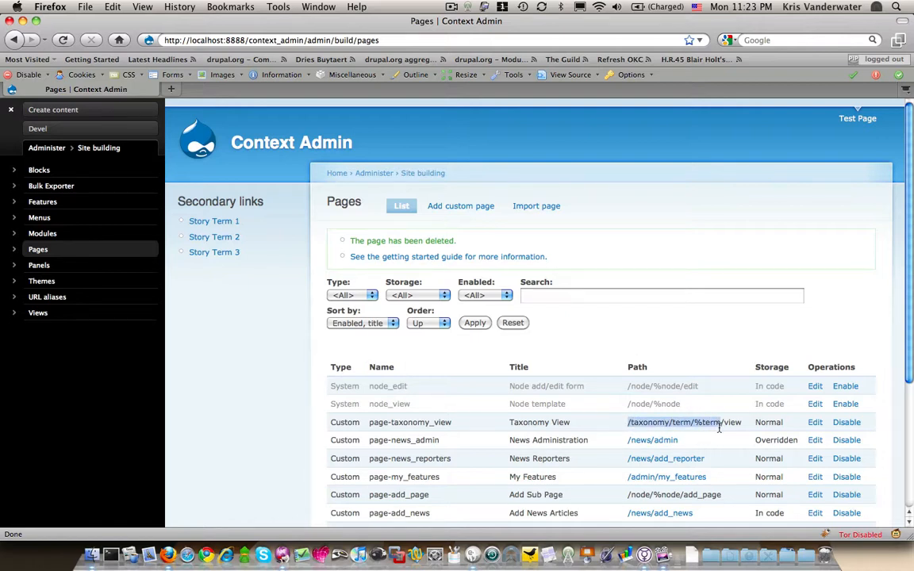
{"action": "left_click", "coordinate": [577, 426]}
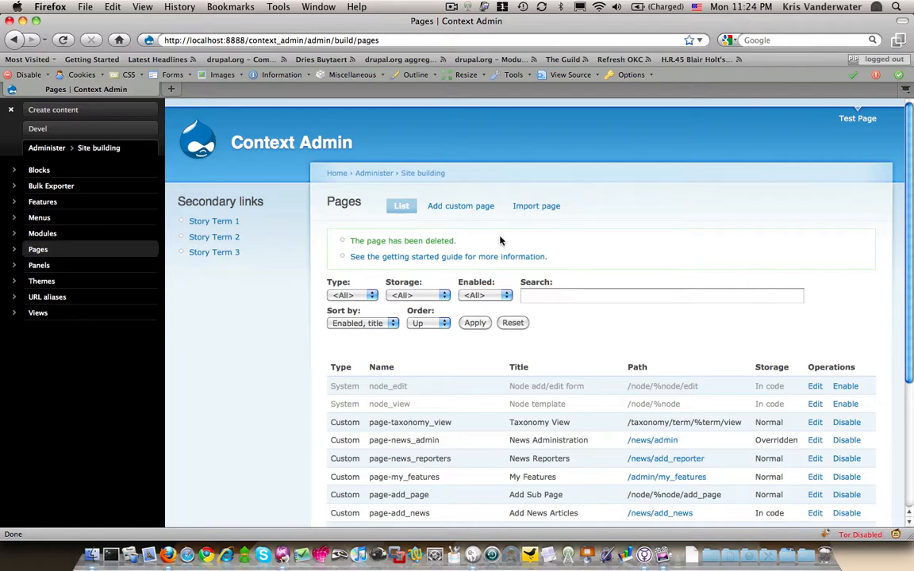
Start a new custom page with the administrative title "Term Edit" and the machine name term_edit
{"action": "left_click", "coordinate": [457, 208]}
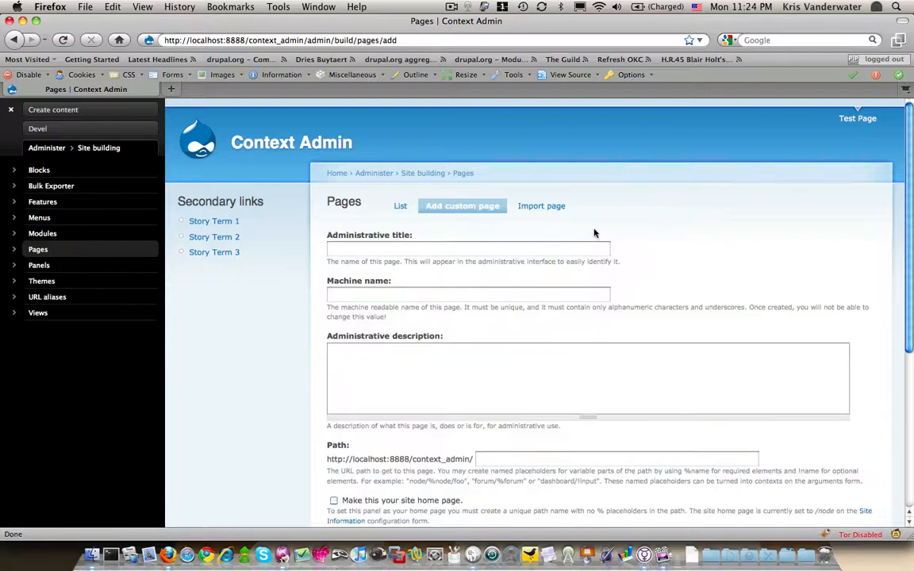
{"action": "left_click", "coordinate": [455, 249]}
{"action": "type", "text": "T"}
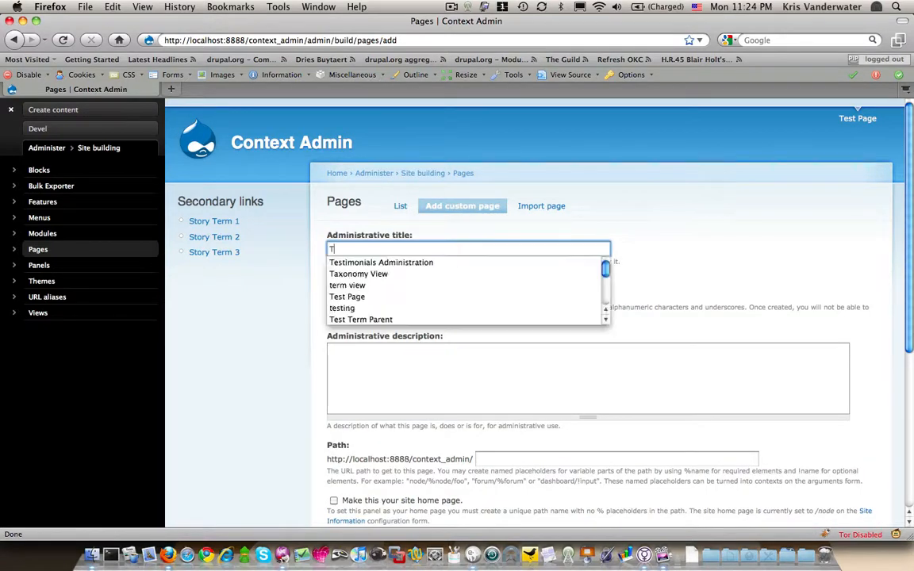
{"action": "type", "text": "erm Edit"}
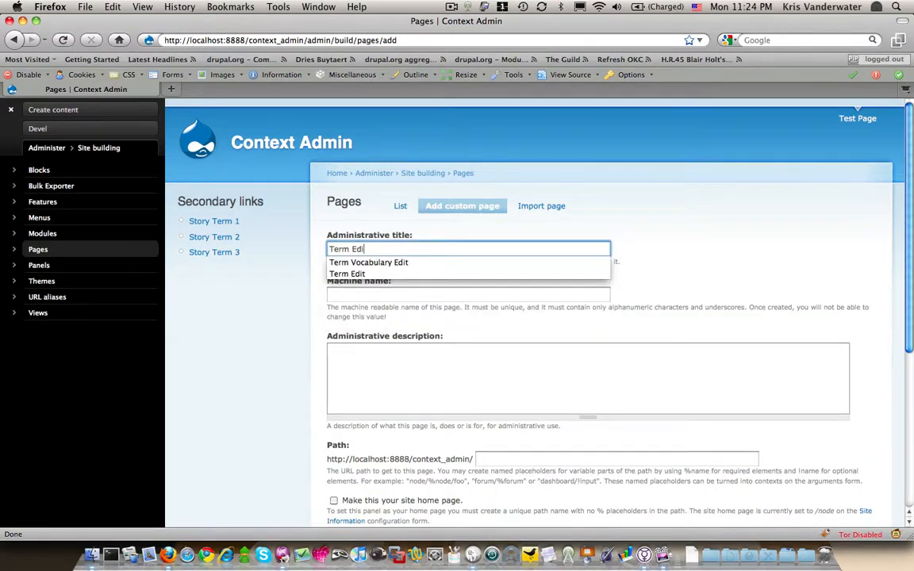
{"action": "key", "text": "Tab"}
{"action": "type", "text": "term_edit"}
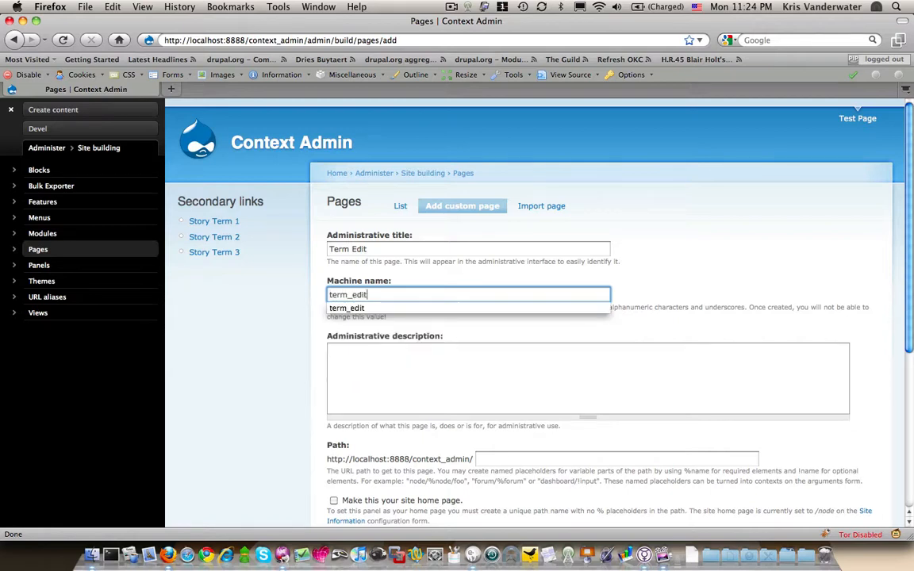
Set the new page's path to taxonomy/term/%term/edit
{"action": "key", "text": "Tab"}
{"action": "key", "text": "Tab"}
{"action": "type", "text": "ta"}
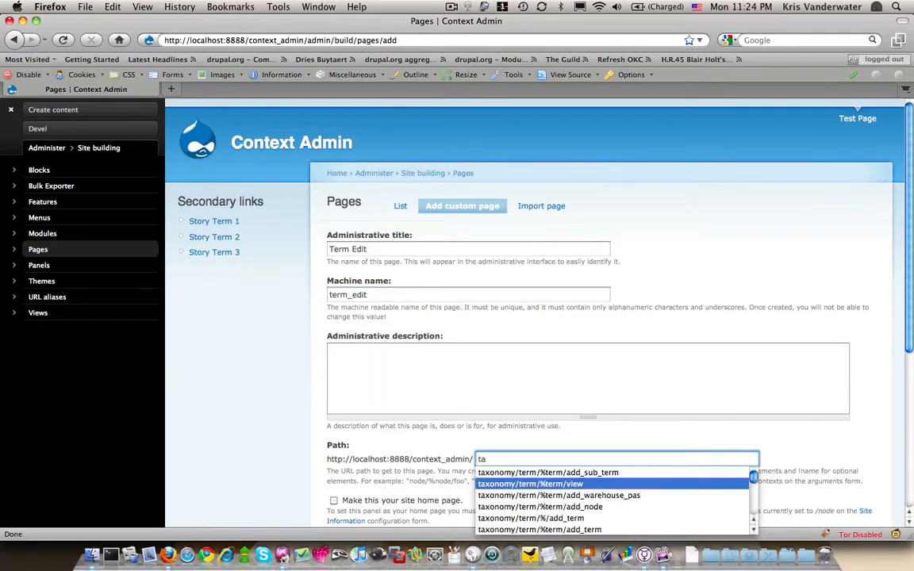
{"action": "key", "text": "BackSpace"}
{"action": "key", "text": "BackSpace"}
{"action": "type", "text": "tax"}
{"action": "key", "text": "Down"}
{"action": "key", "text": "Down"}
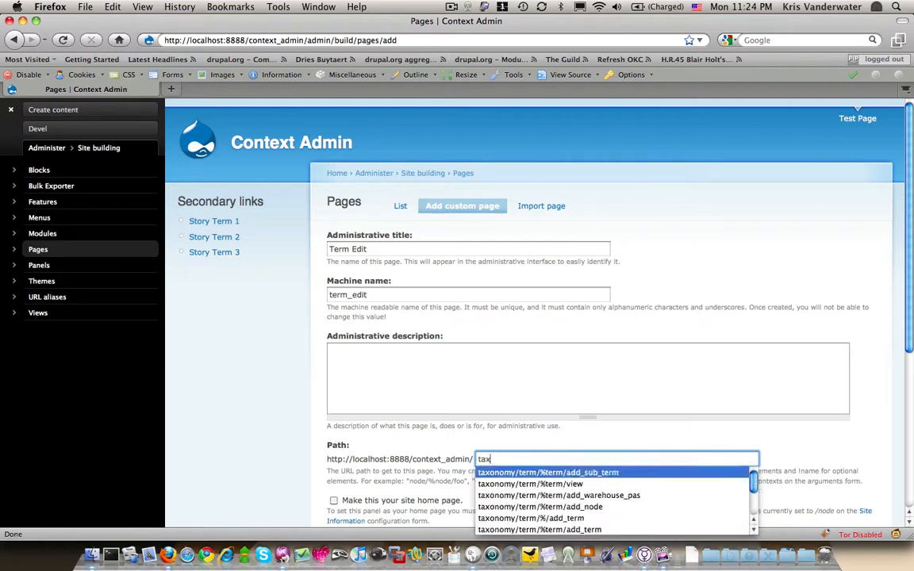
{"action": "key", "text": "Return"}
{"action": "key", "text": "BackSpace"}
{"action": "key", "text": "BackSpace"}
{"action": "key", "text": "BackSpace"}
{"action": "key", "text": "BackSpace"}
{"action": "type", "text": "edit"}
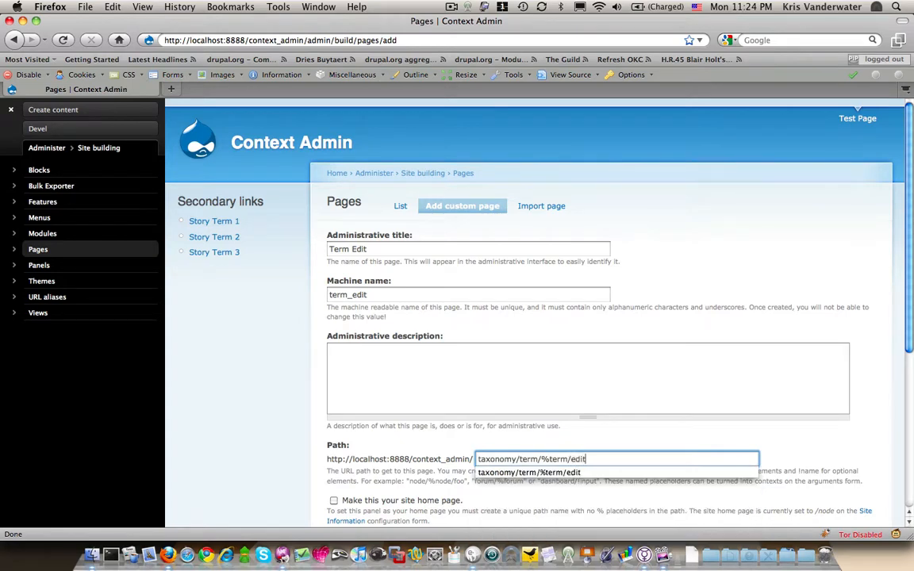
Enable the Access control and Visible menu item optional features for the page and continue to the argument settings
{"action": "scroll", "coordinate": [265, 357], "scroll_direction": "down", "scroll_amount": 5}
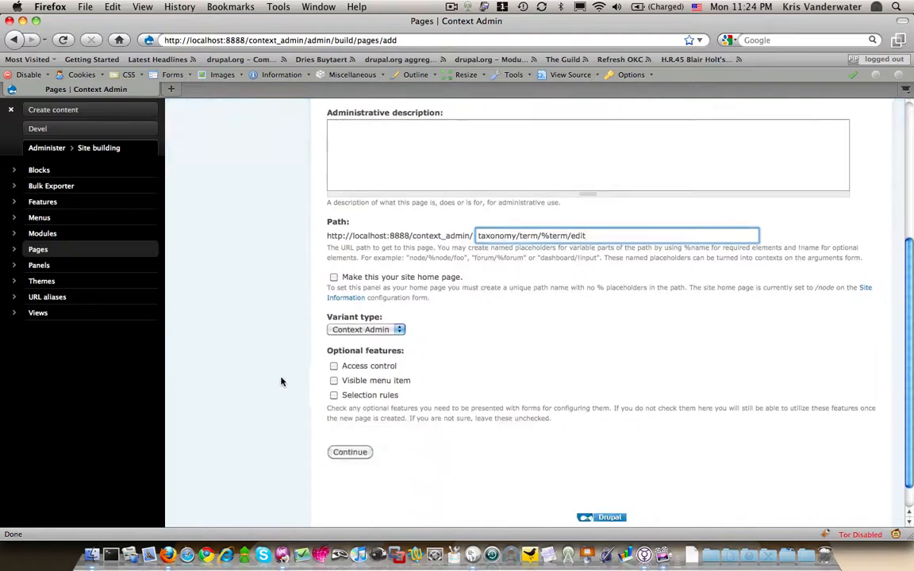
{"action": "left_click", "coordinate": [333, 367]}
{"action": "left_click", "coordinate": [334, 380]}
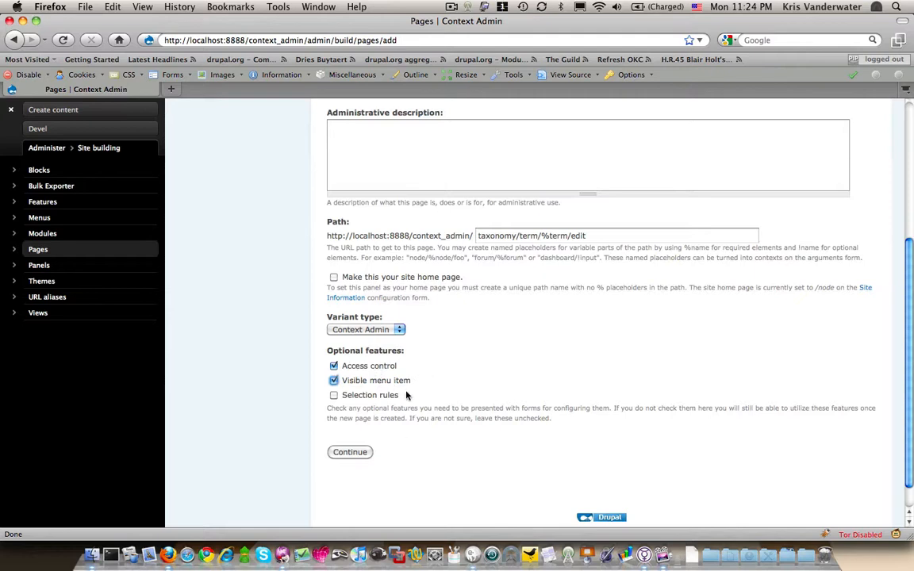
{"action": "left_click", "coordinate": [357, 453]}
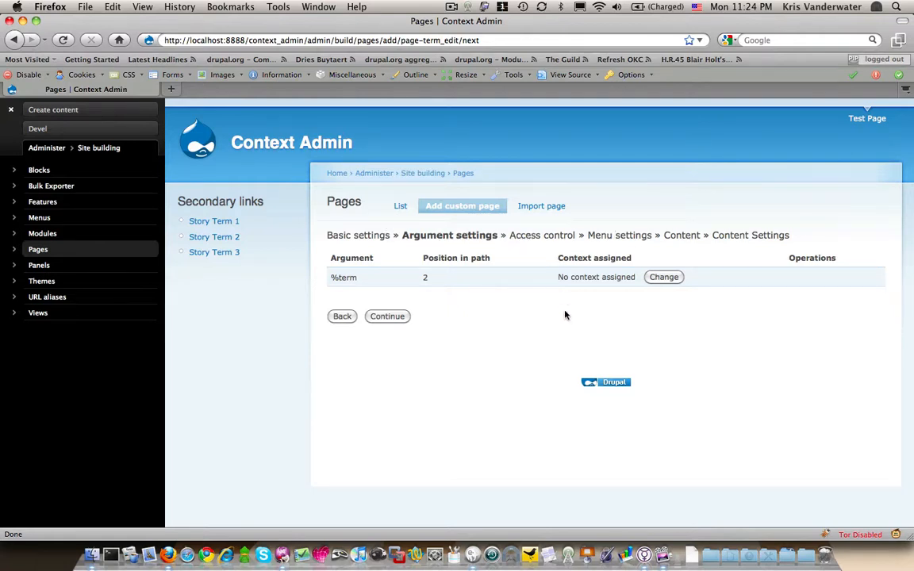
Assign the "Taxonomy term: ID" context to the %term argument with its default settings and continue to access control
{"action": "left_click", "coordinate": [664, 278]}
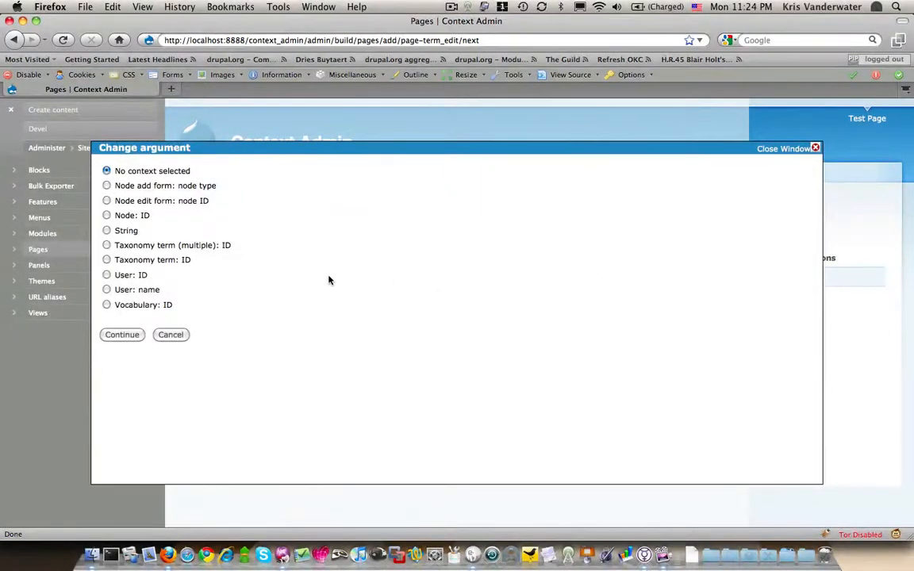
{"action": "left_click", "coordinate": [106, 261]}
{"action": "left_click", "coordinate": [118, 336]}
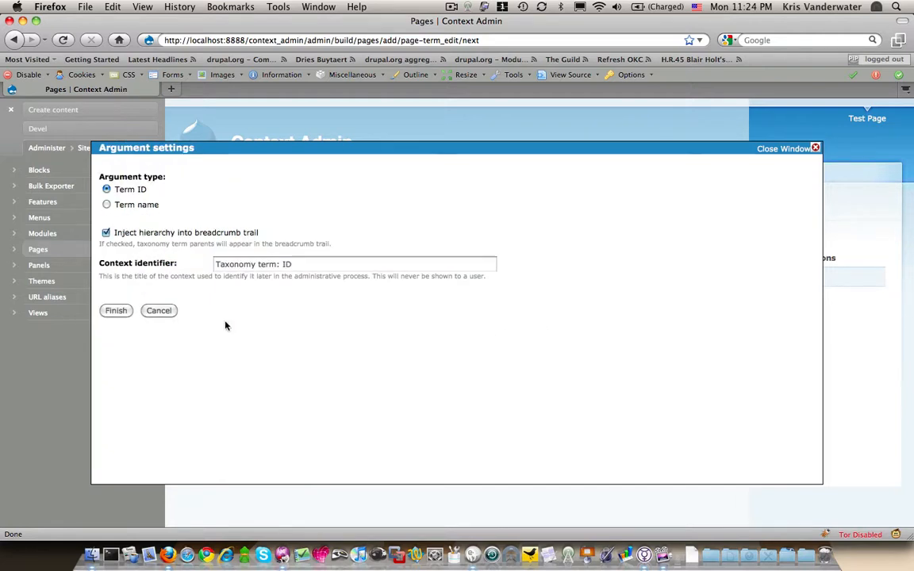
{"action": "left_click", "coordinate": [118, 312]}
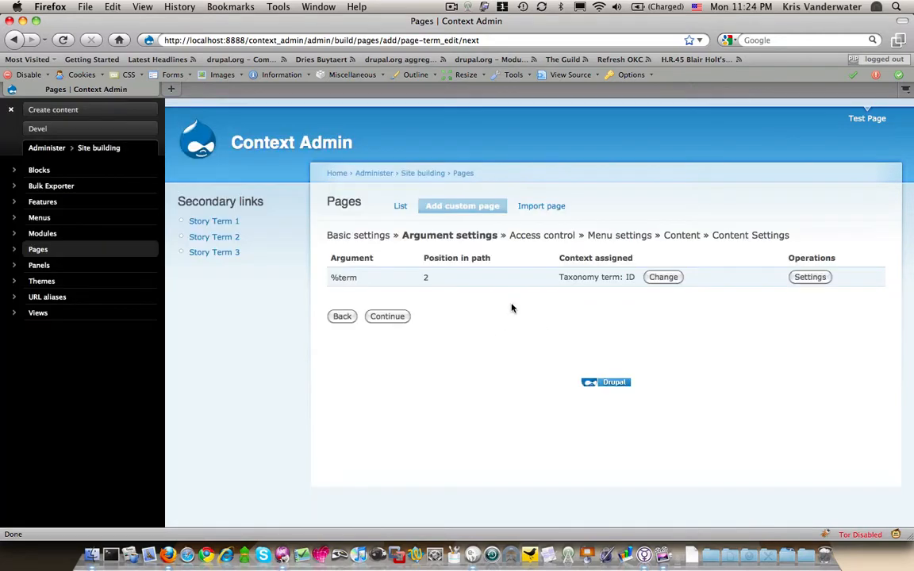
{"action": "left_click", "coordinate": [384, 316]}
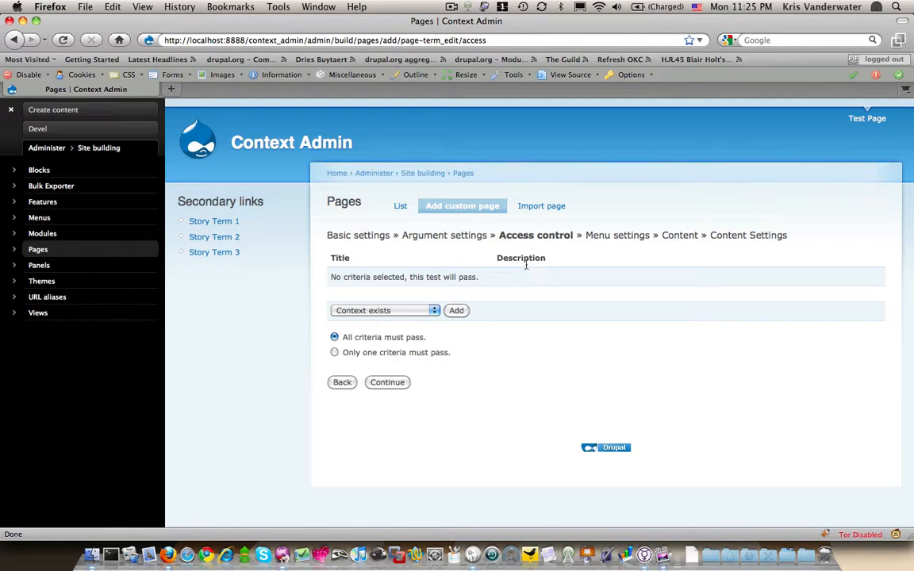
Add a "Taxonomy: vocabulary" access criterion that only accepts terms from Story Vocabulary
{"action": "left_click", "coordinate": [411, 312]}
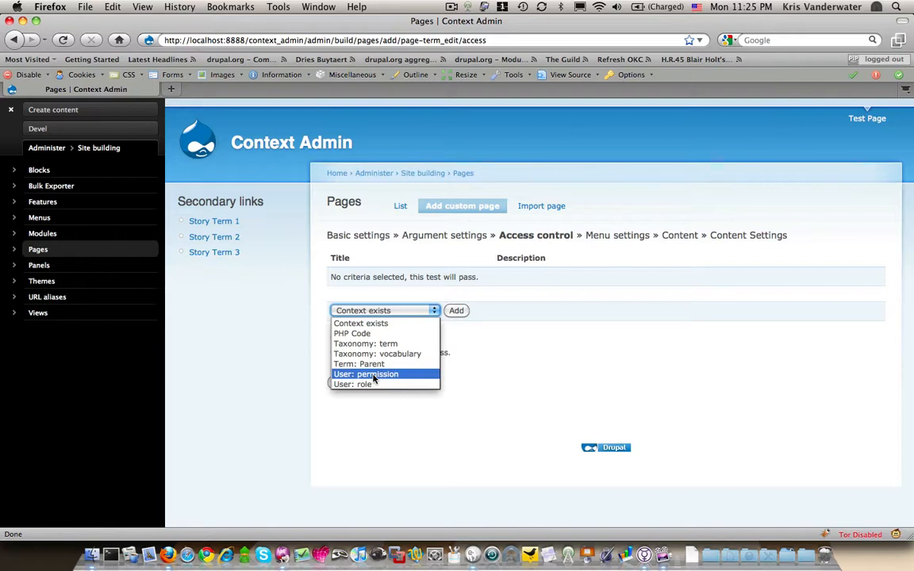
{"action": "left_click", "coordinate": [567, 319]}
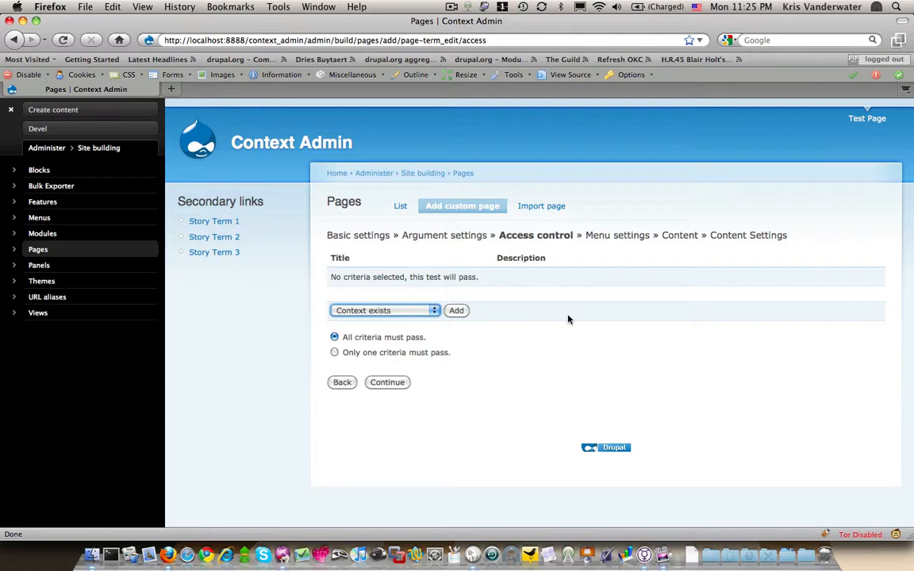
{"action": "left_click", "coordinate": [403, 310]}
{"action": "left_click", "coordinate": [392, 353]}
{"action": "left_click", "coordinate": [457, 311]}
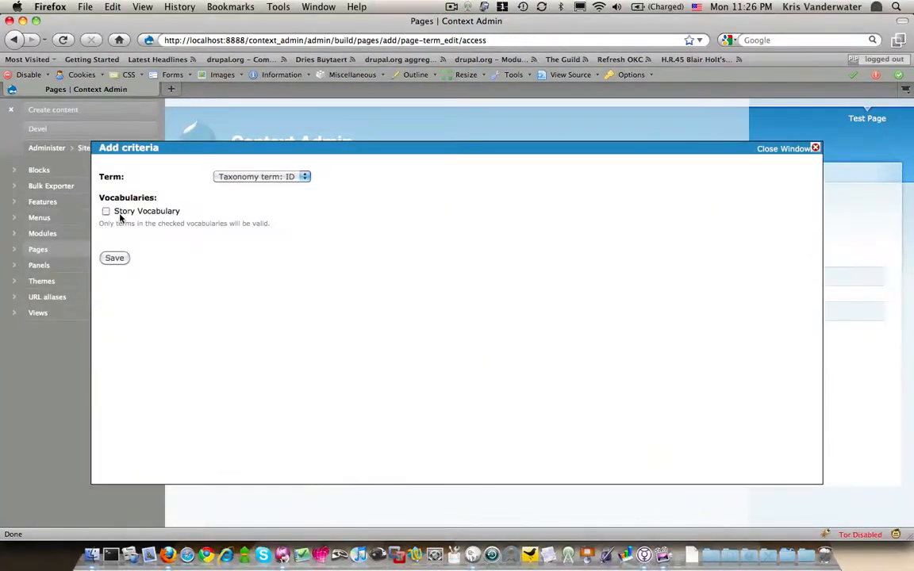
{"action": "left_click", "coordinate": [120, 212]}
{"action": "left_click", "coordinate": [116, 259]}
Add a "User: role" access criterion restricting access to logged-in webmasters and continue to the menu settings
{"action": "left_click", "coordinate": [385, 311]}
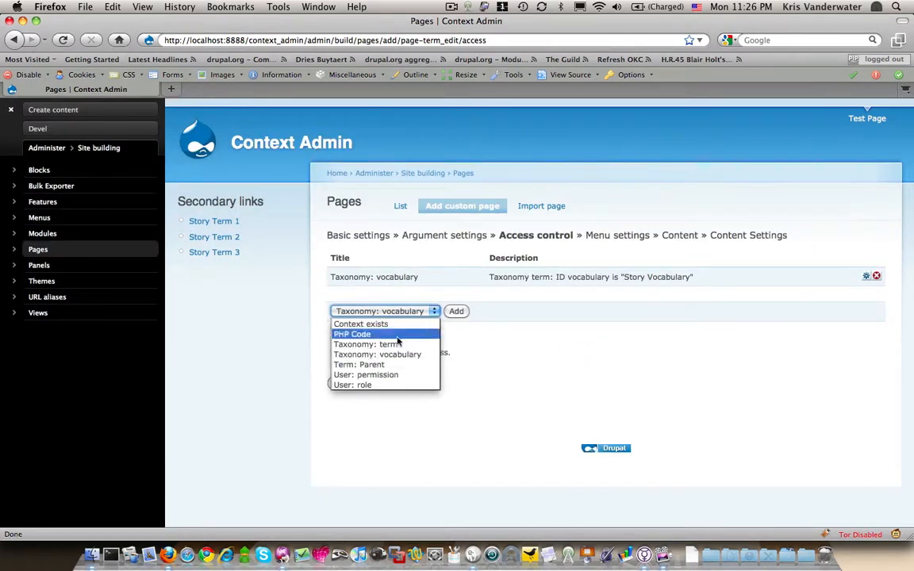
{"action": "left_click", "coordinate": [352, 384]}
{"action": "left_click", "coordinate": [456, 311]}
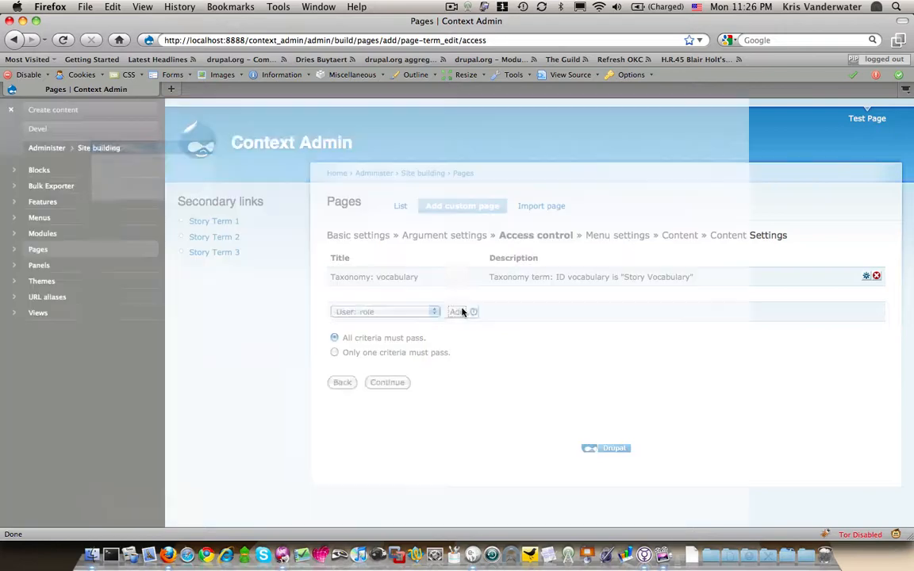
{"action": "left_click", "coordinate": [107, 255]}
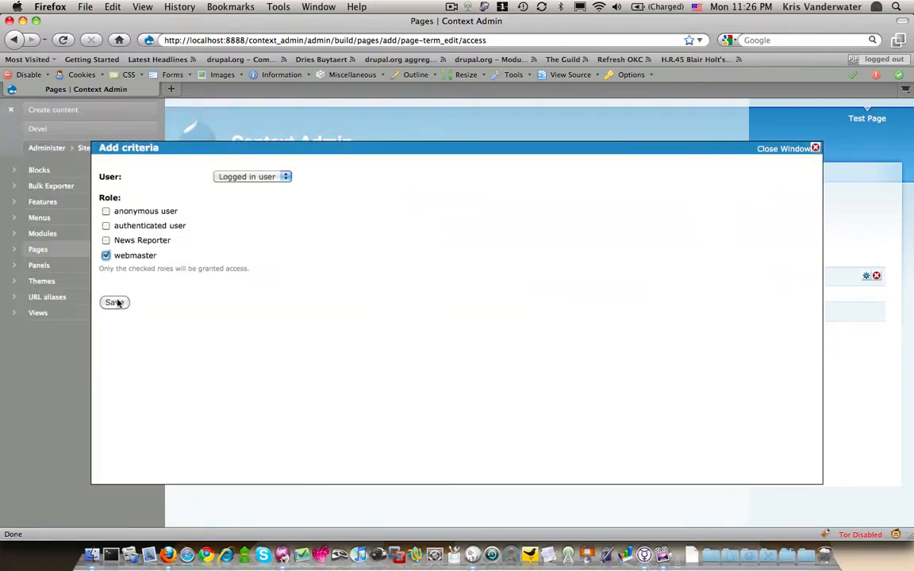
{"action": "left_click", "coordinate": [115, 303]}
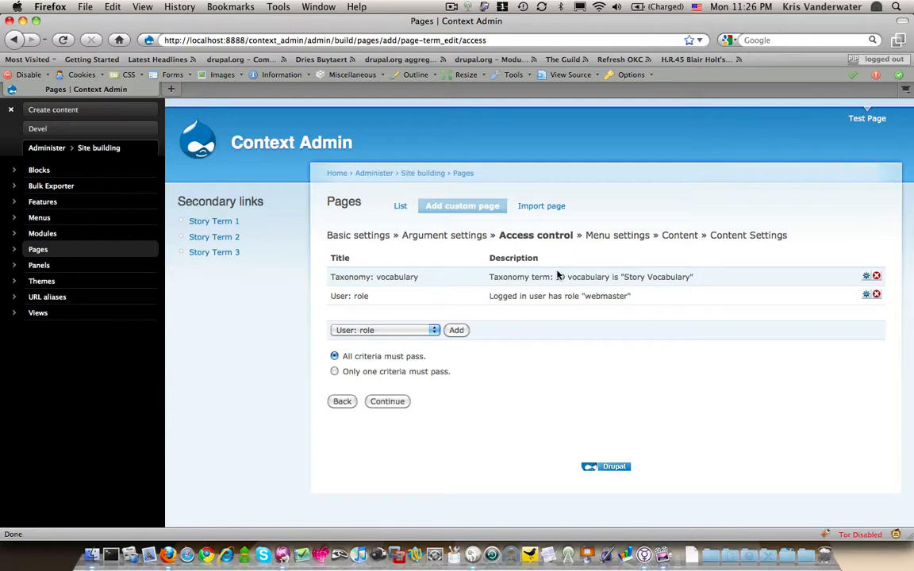
{"action": "left_click", "coordinate": [387, 401]}
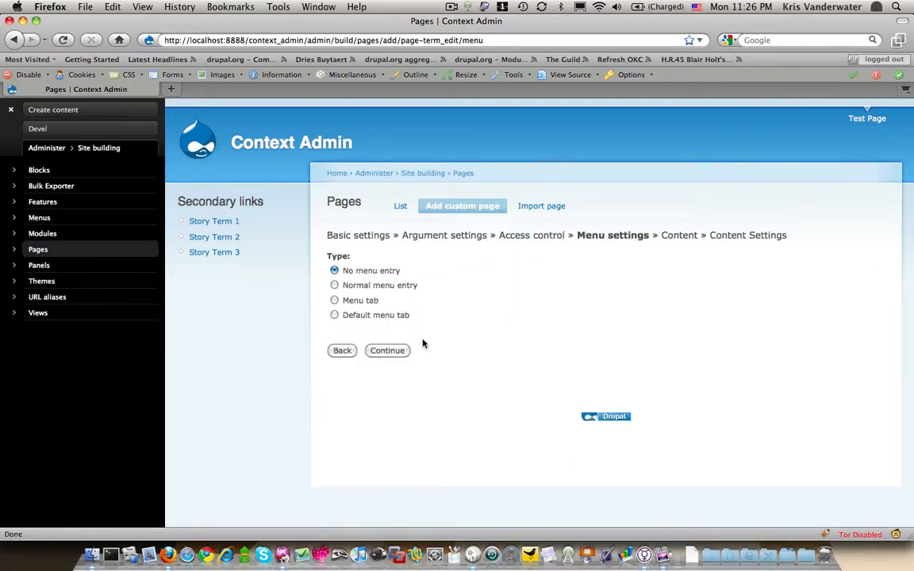
Make the page a menu tab titled "Edit" with weight 1 and continue to the content choice
{"action": "left_click", "coordinate": [336, 300]}
{"action": "left_click", "coordinate": [379, 351]}
{"action": "type", "text": "Edit"}
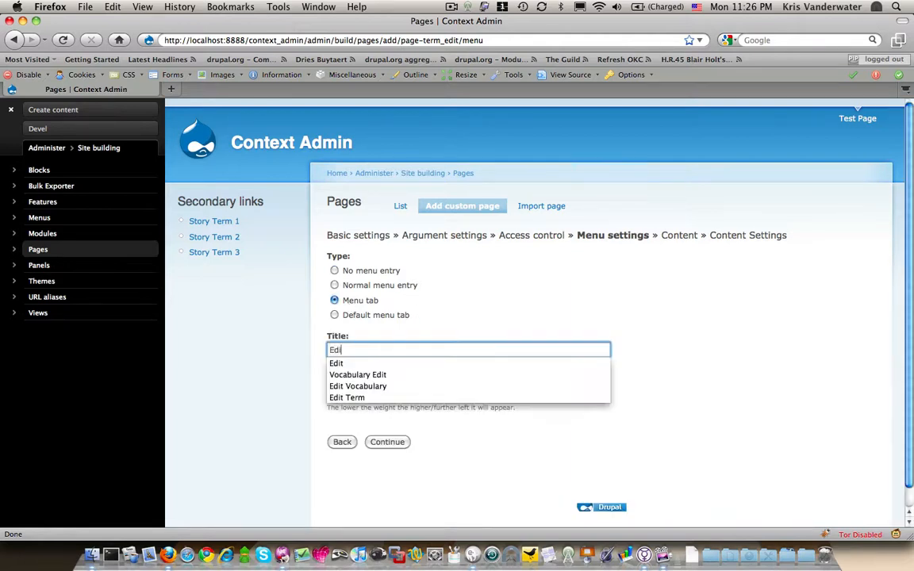
{"action": "key", "text": "Tab"}
{"action": "type", "text": "1"}
{"action": "key", "text": "super+l"}
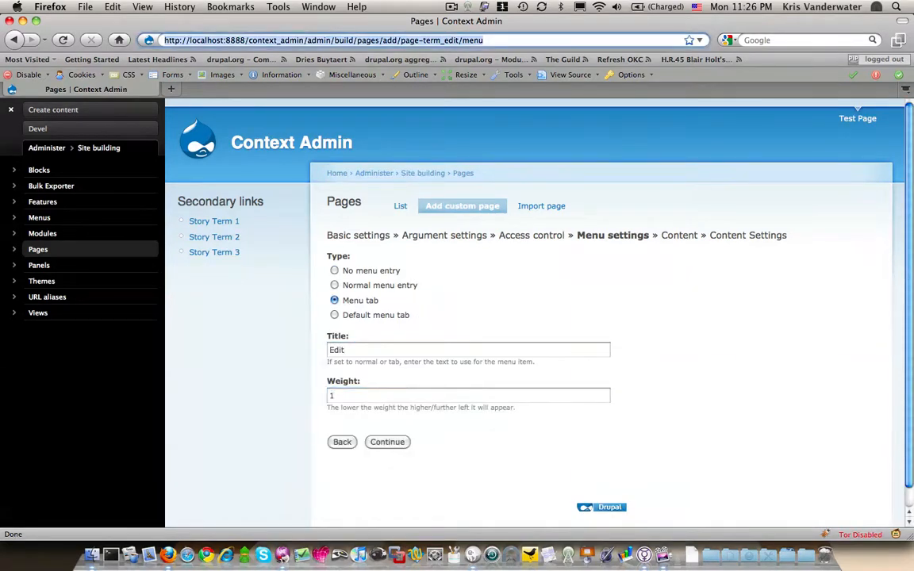
{"action": "left_click", "coordinate": [386, 442]}
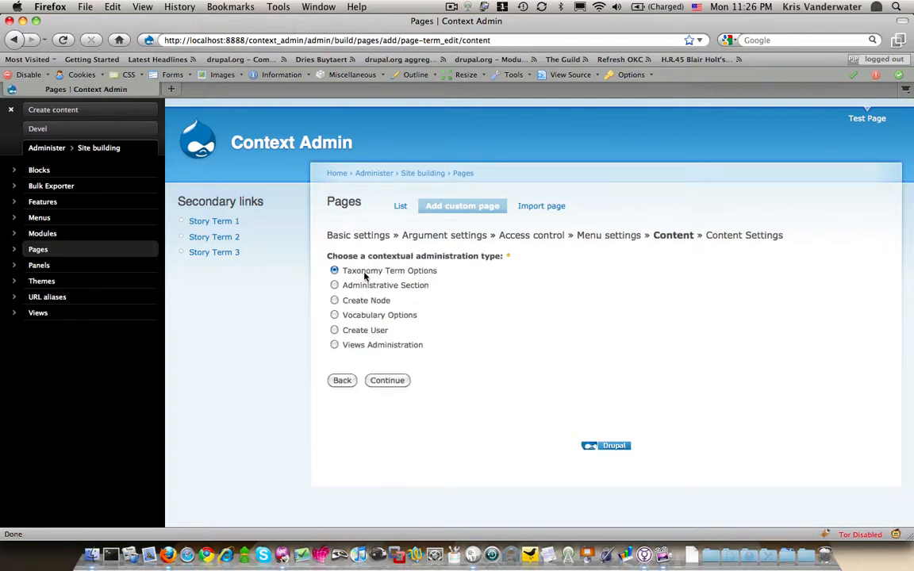
Choose Taxonomy Term Options with the Edit Term option as the page's content, finish the setup, and save the page
{"action": "left_click", "coordinate": [384, 379]}
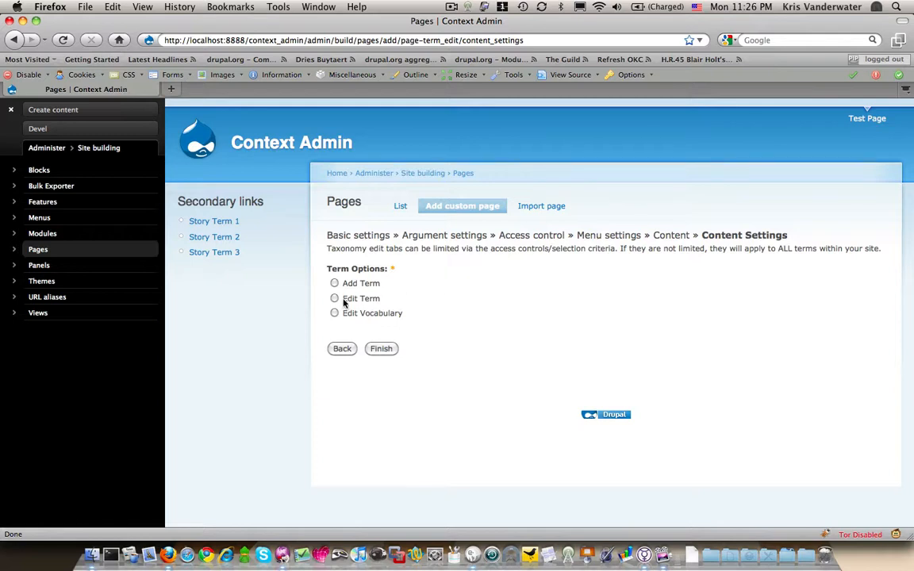
{"action": "left_click", "coordinate": [344, 300]}
{"action": "left_click", "coordinate": [381, 349]}
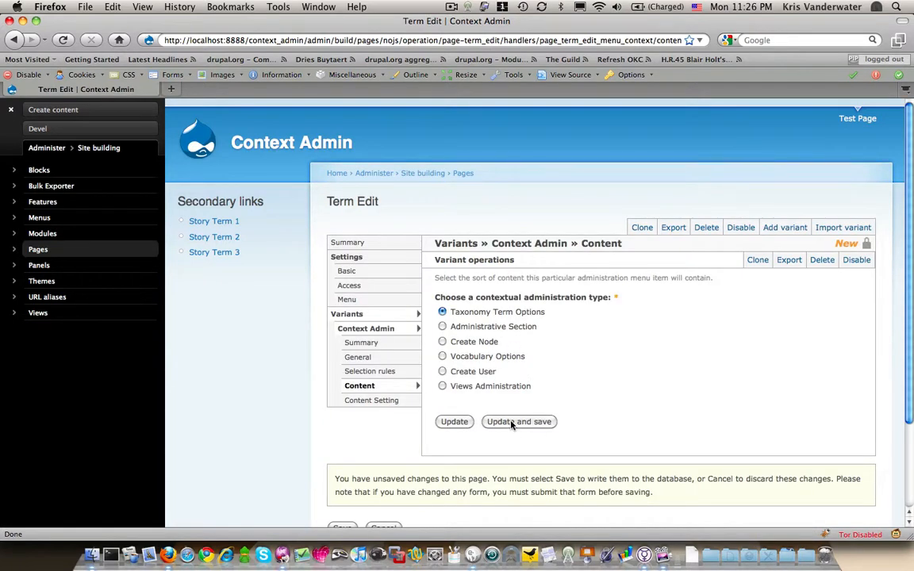
{"action": "left_click", "coordinate": [512, 422]}
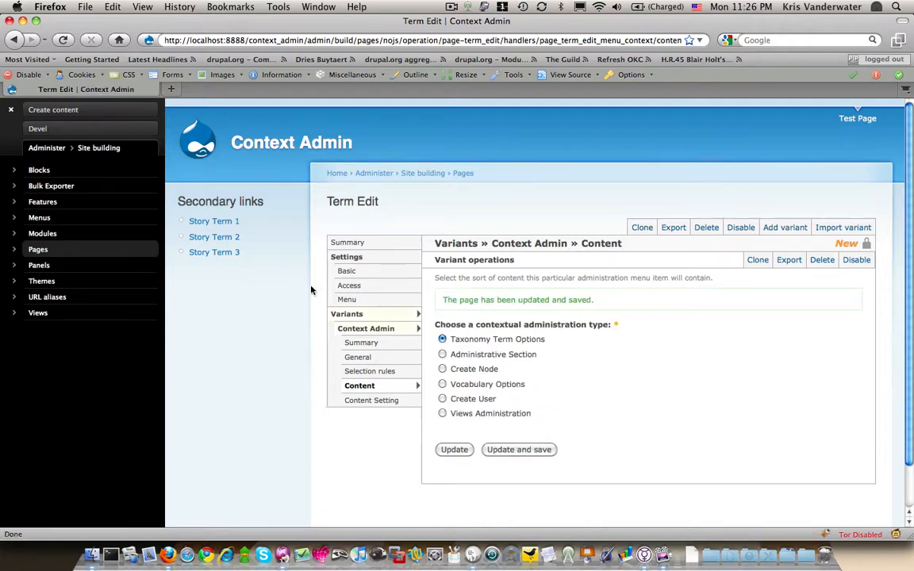
Open the Story Term 1 page in a separate browser tab and check it for the Edit tab
{"action": "left_click", "coordinate": [213, 221], "text": "super"}
{"action": "left_click", "coordinate": [246, 91]}
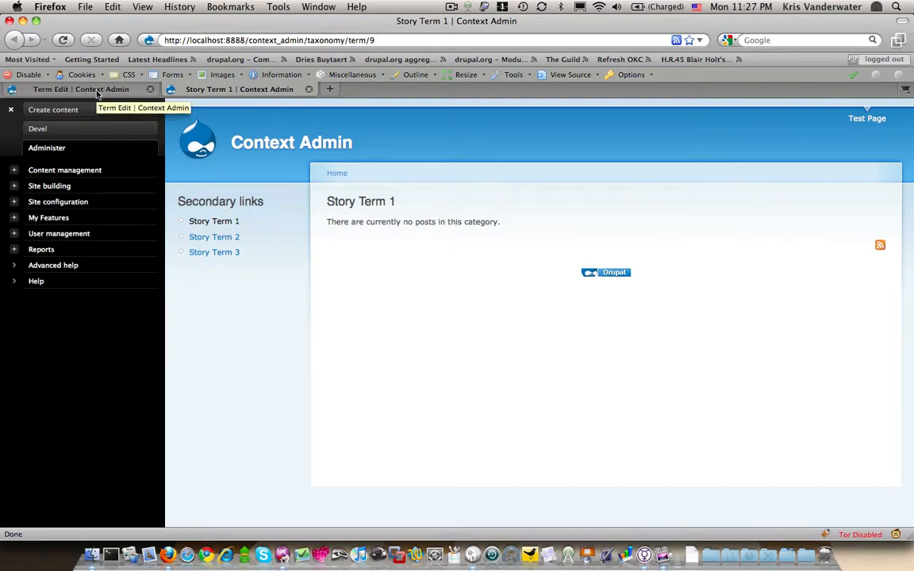
Assign the webmaster role to the admin account in the site's user list
{"action": "left_click", "coordinate": [14, 233]}
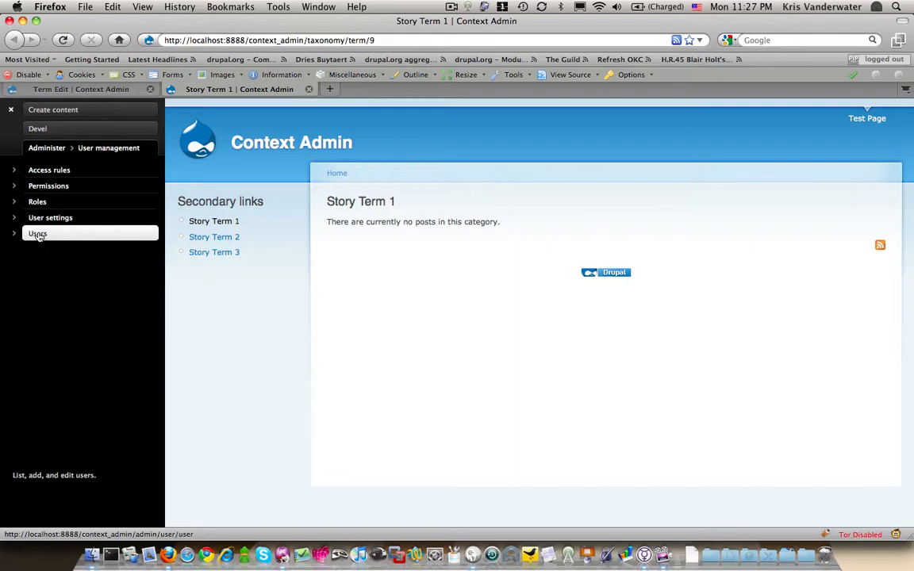
{"action": "left_click", "coordinate": [38, 234]}
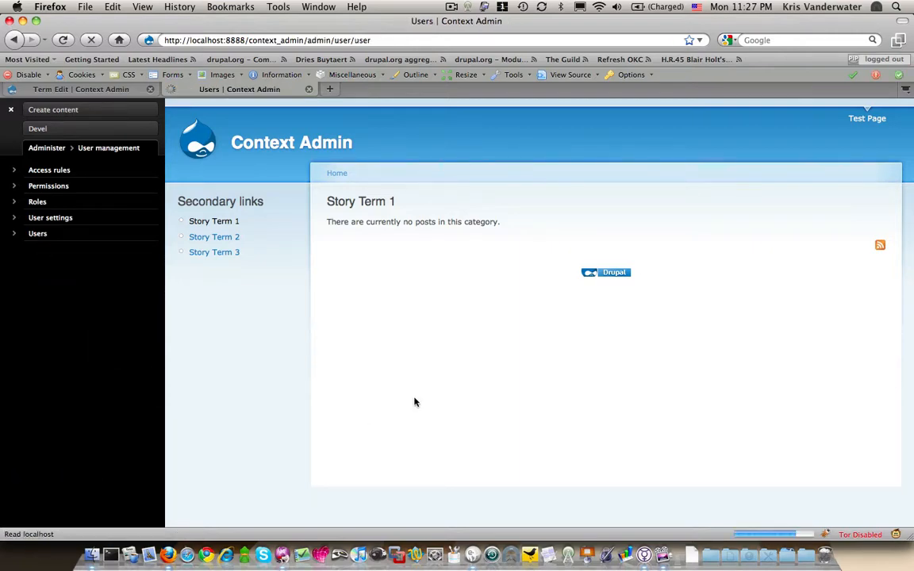
{"action": "scroll", "coordinate": [444, 396], "scroll_direction": "down", "scroll_amount": 3}
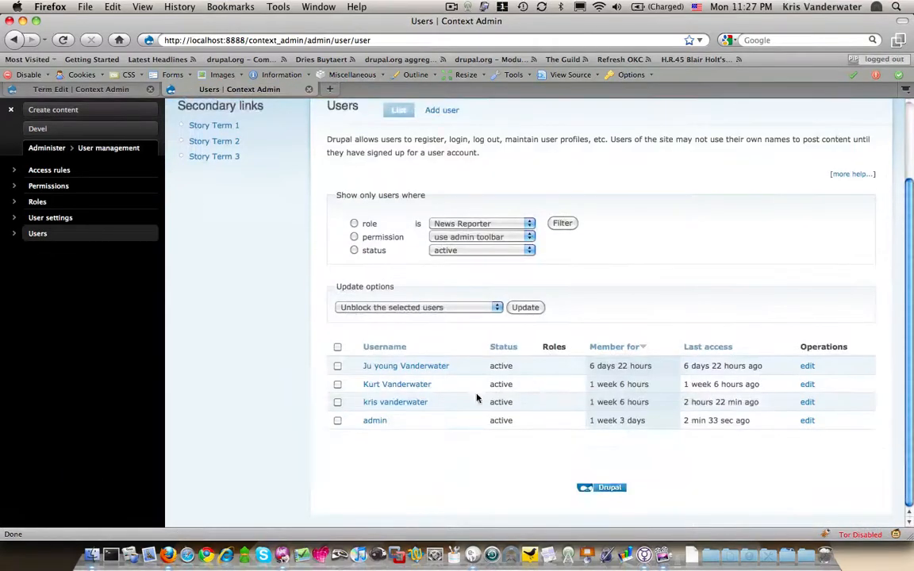
{"action": "left_click", "coordinate": [337, 420]}
{"action": "left_click", "coordinate": [389, 308]}
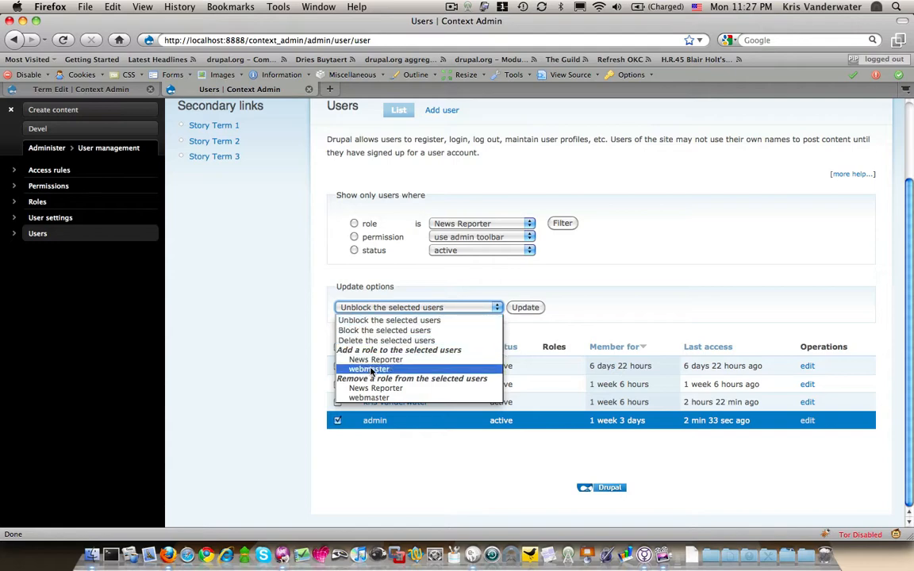
{"action": "key", "text": "Return"}
{"action": "left_click", "coordinate": [524, 308]}
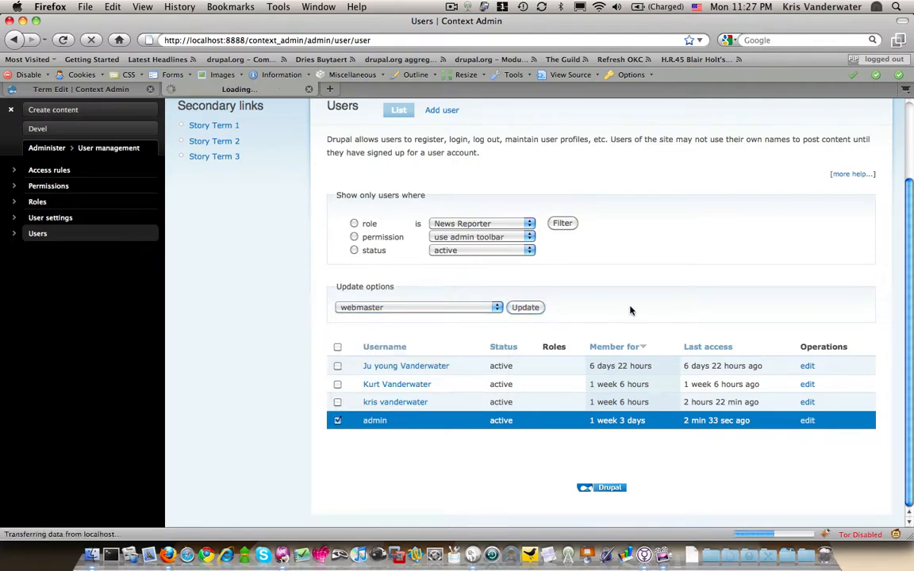
{"action": "scroll", "coordinate": [626, 320], "scroll_direction": "down", "scroll_amount": 3}
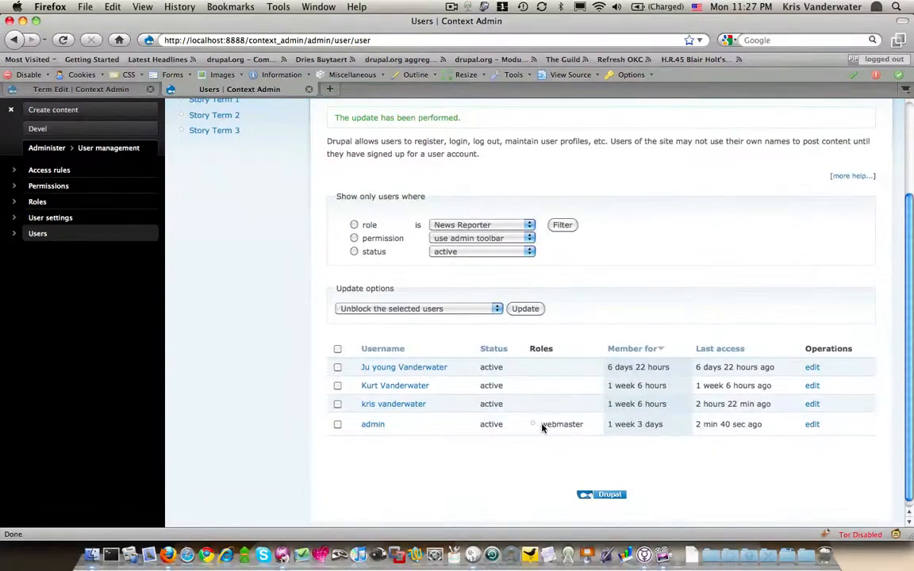
{"action": "scroll", "coordinate": [538, 424], "scroll_direction": "up", "scroll_amount": 3}
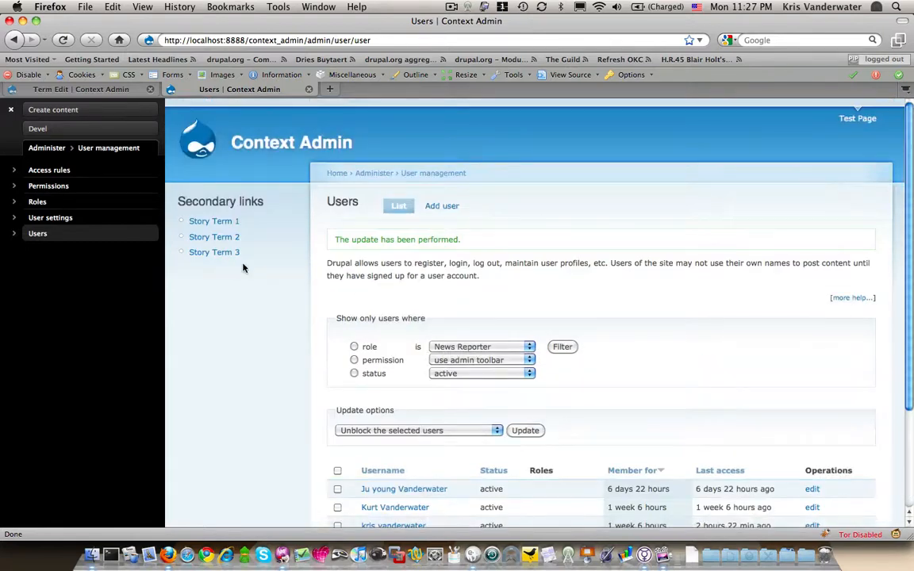
Reopen Story Term 1, rename the term to "Story Term 1 test" through its Edit tab, and save it
{"action": "left_click", "coordinate": [211, 223]}
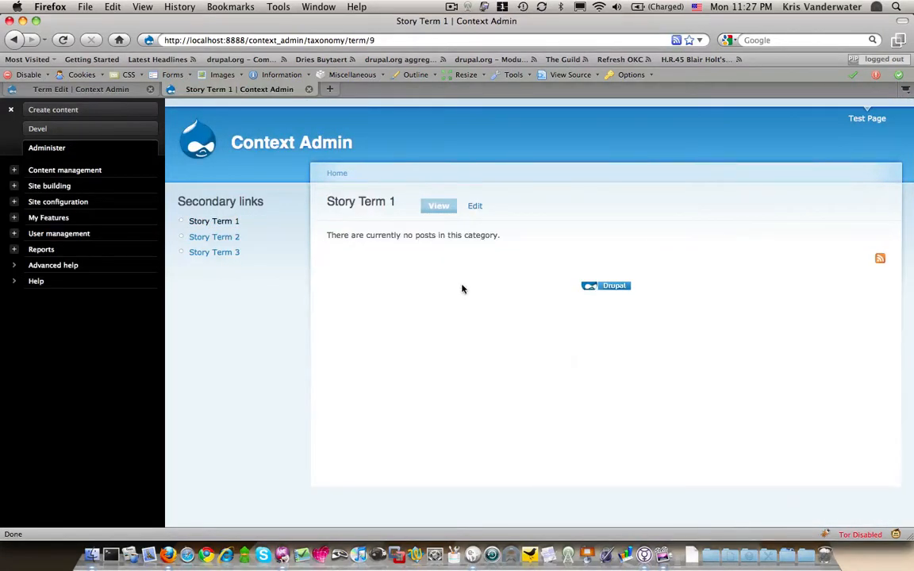
{"action": "left_click", "coordinate": [475, 208]}
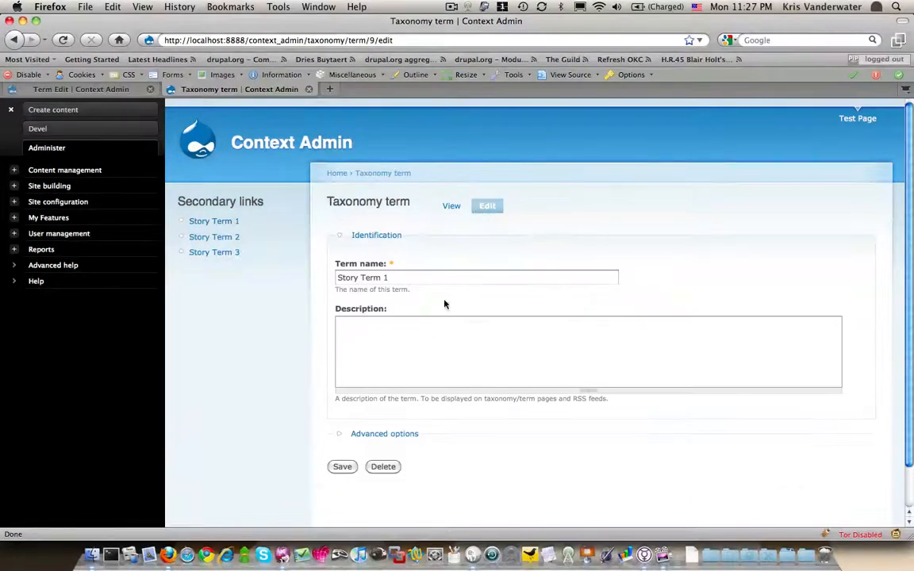
{"action": "left_click", "coordinate": [411, 279]}
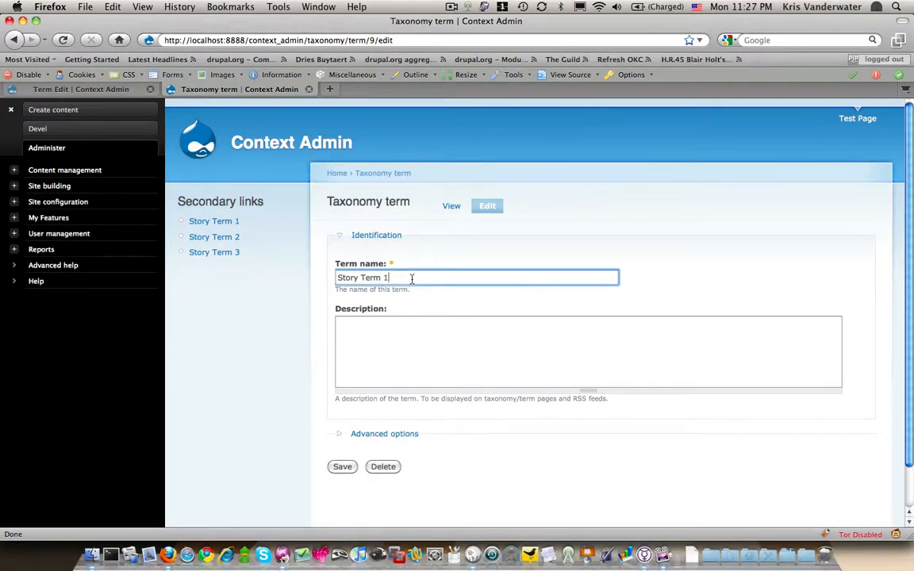
{"action": "type", "text": "test"}
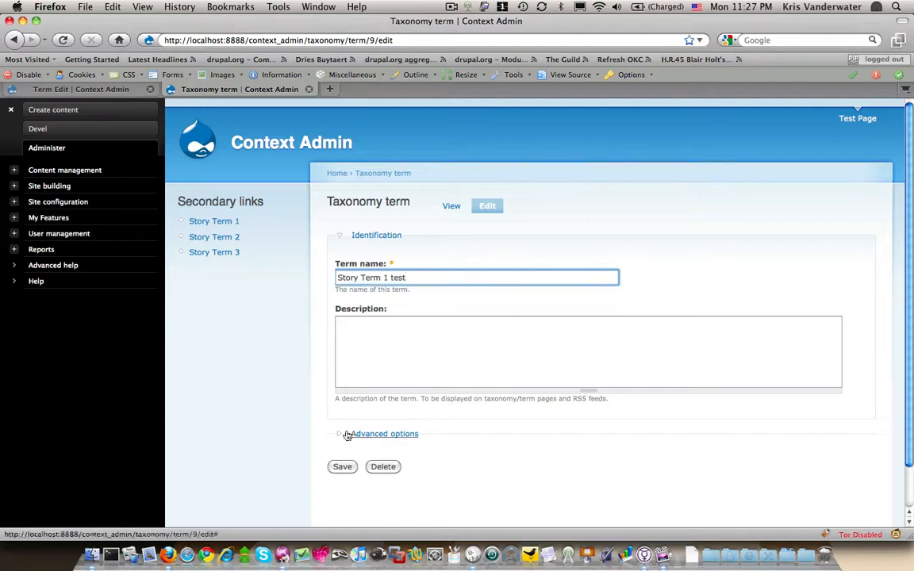
{"action": "left_click", "coordinate": [343, 468]}
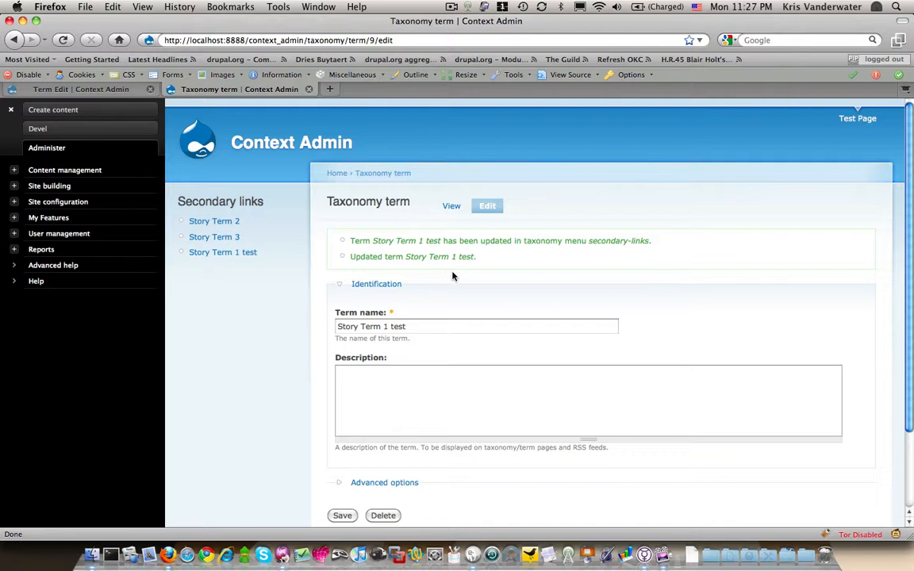
{"action": "scroll", "coordinate": [532, 289], "scroll_direction": "down", "scroll_amount": 2}
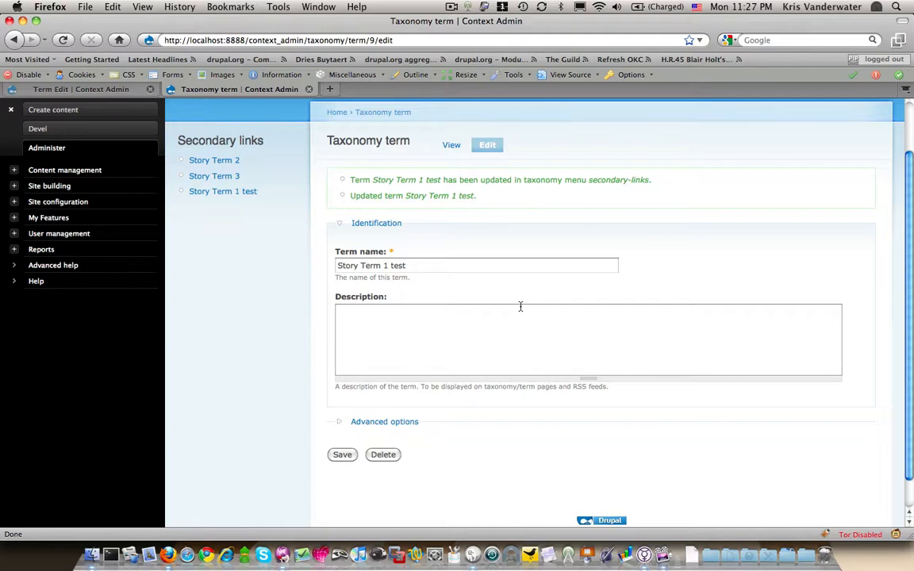
Return to the Term Edit page configuration and review its access criteria
{"action": "left_click", "coordinate": [98, 92]}
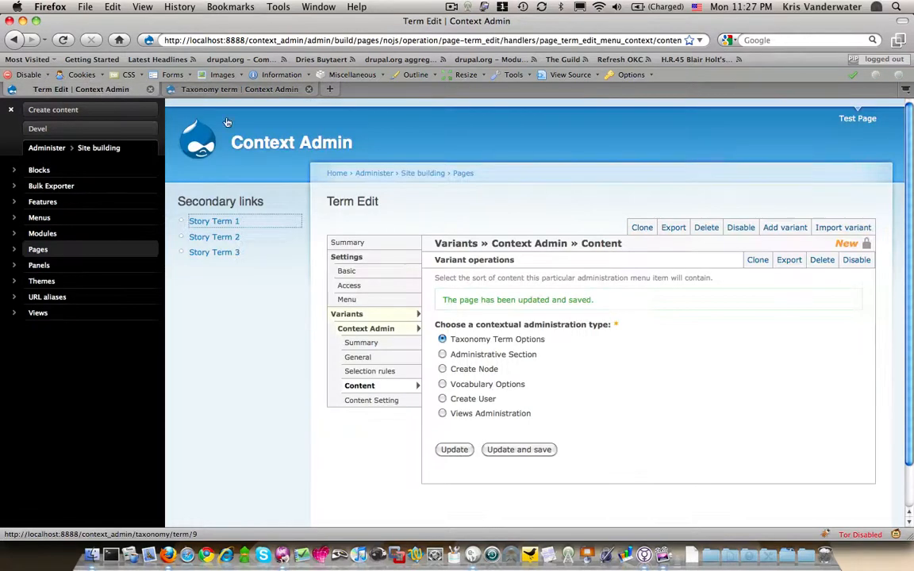
{"action": "left_click", "coordinate": [374, 287]}
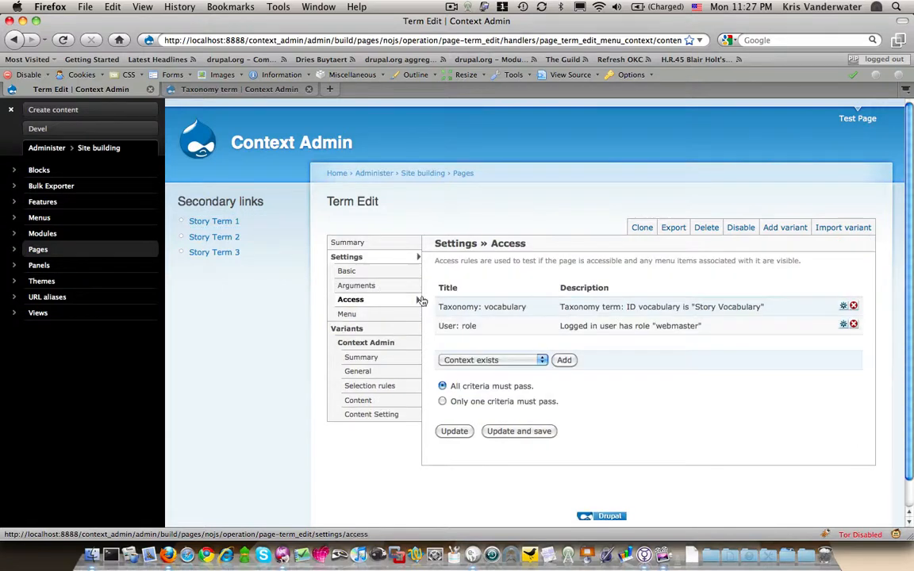